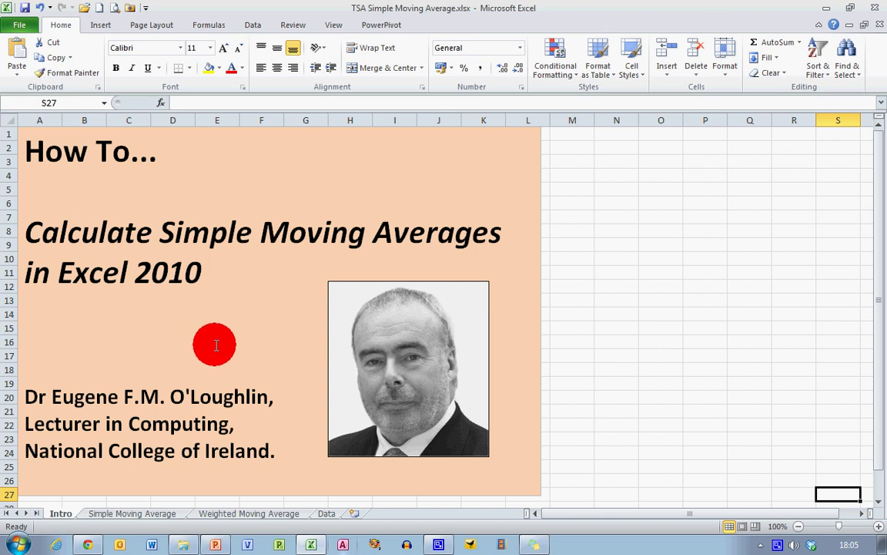
# Open the Simple Moving Average sheet holding the 2011 monthly sales figures
pyautogui.click(124, 514)
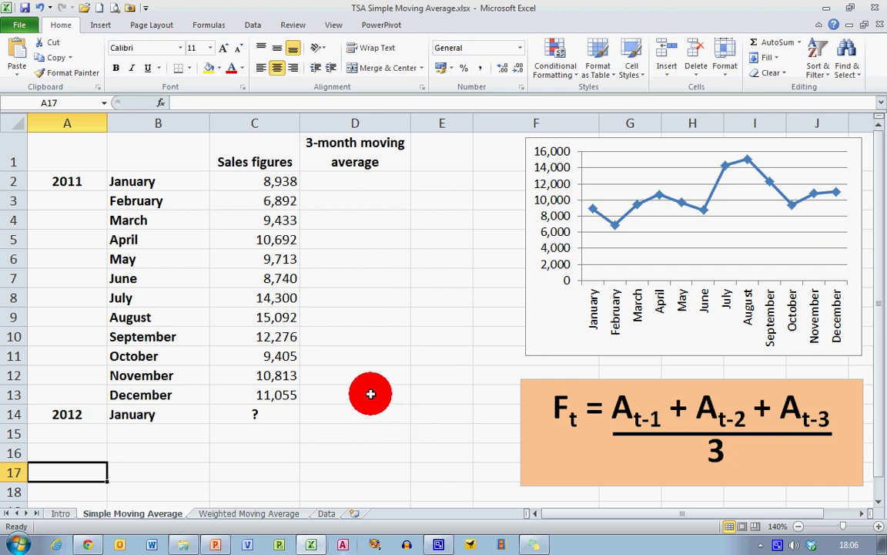
# Select cell D5 in April's row for the first 3-month moving average
pyautogui.click(356, 239)
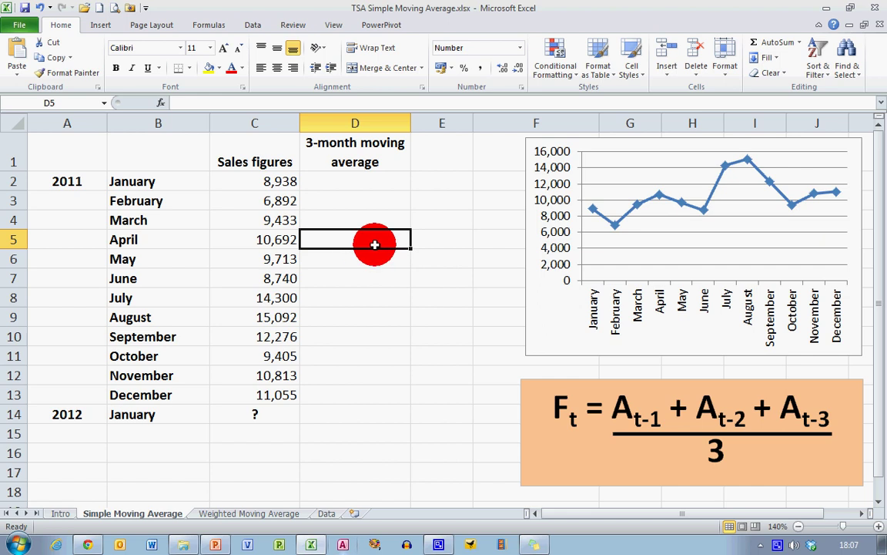
# Enter =(C4+C3+C2)/3 in D5 to average January–March sales, giving 8,421
pyautogui.write('=')
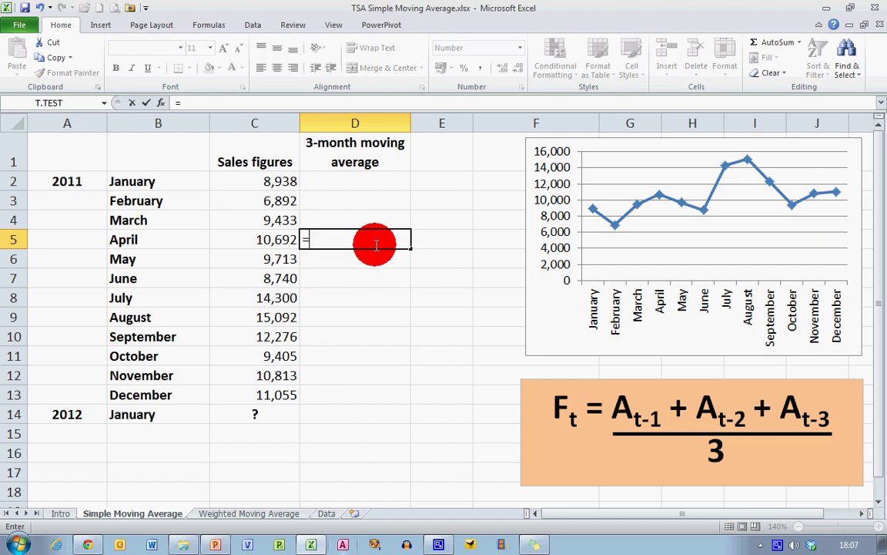
pyautogui.write('(')
pyautogui.click(267, 221)
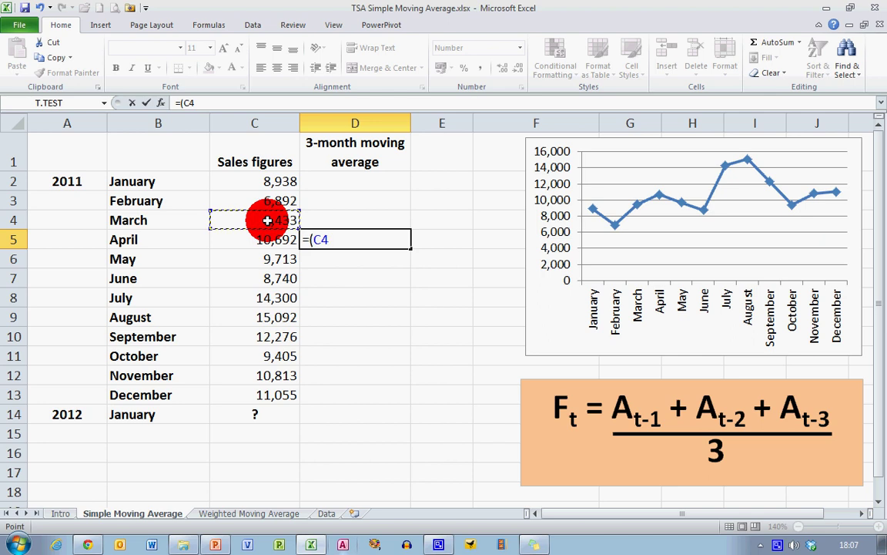
pyautogui.write('+')
pyautogui.click(273, 200)
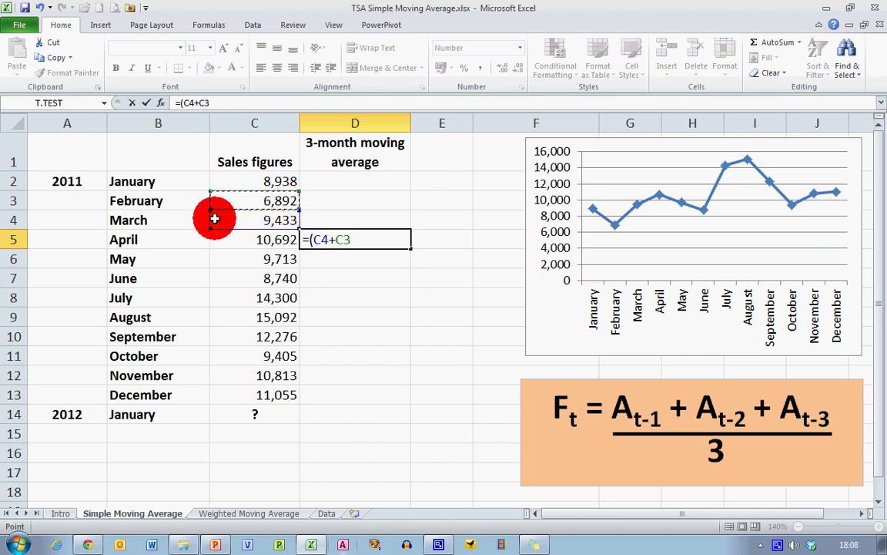
pyautogui.write('+')
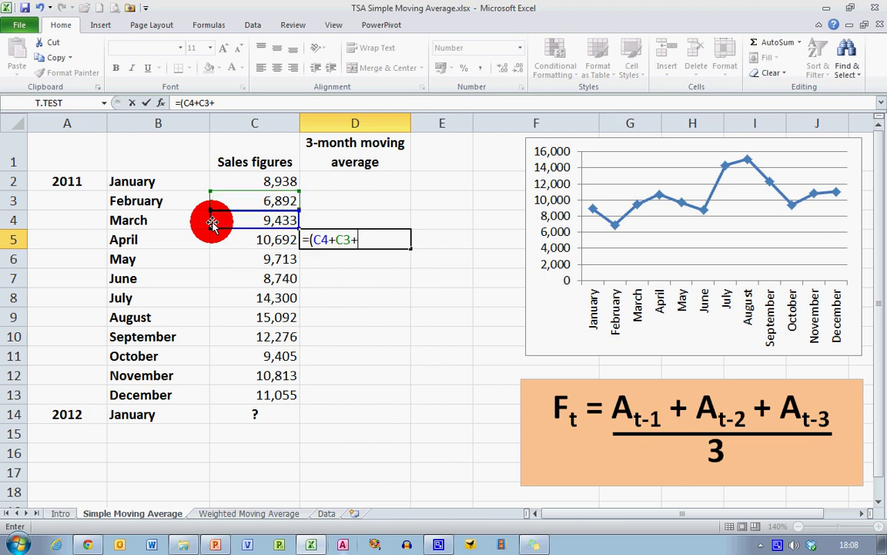
pyautogui.click(276, 179)
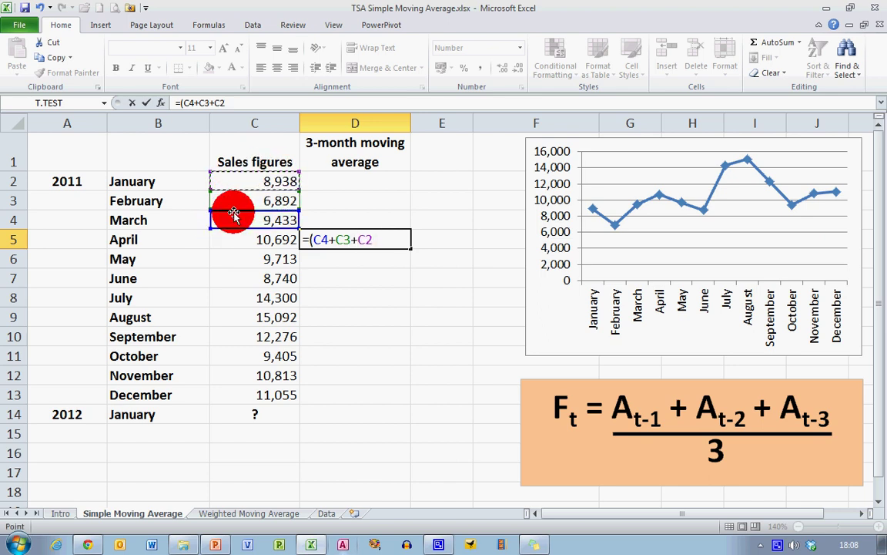
pyautogui.write(')/3')
pyautogui.press('Return')
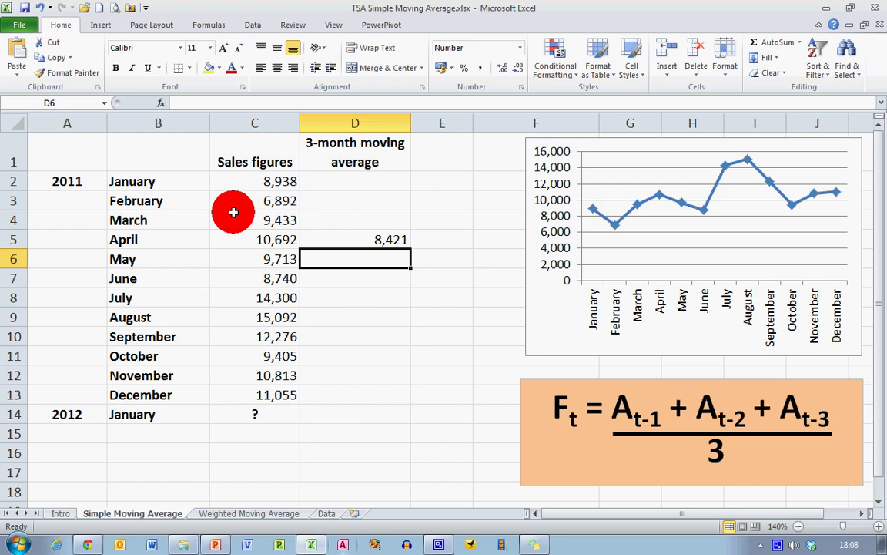
# Copy D5's formula to D6, verify its references, then fill down to D13 (9,005 to 10,831)
pyautogui.click(371, 239)
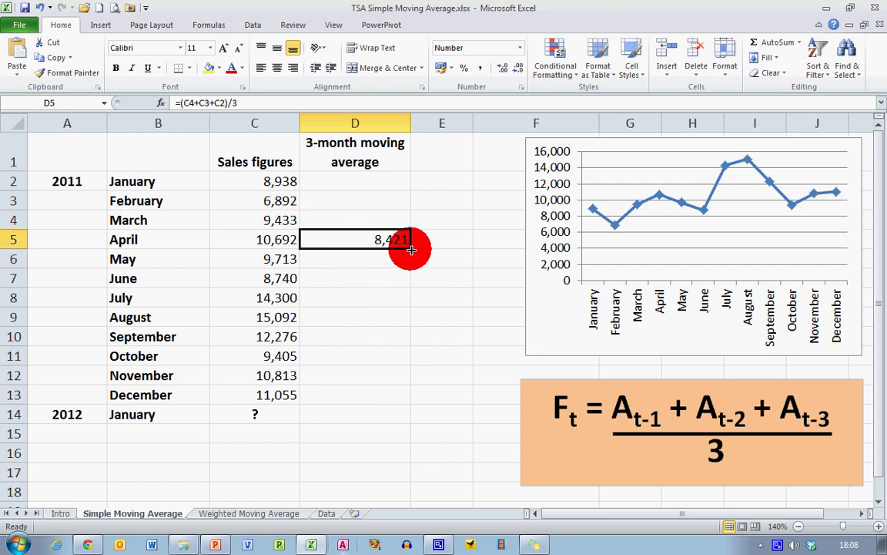
pyautogui.moveTo(411, 249); pyautogui.dragTo(406, 259)
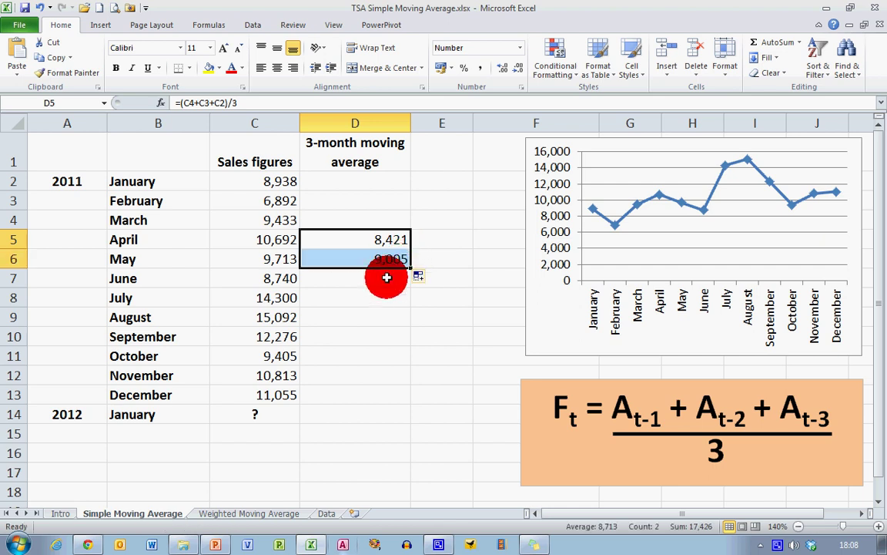
pyautogui.click(384, 278)
pyautogui.click(371, 260)
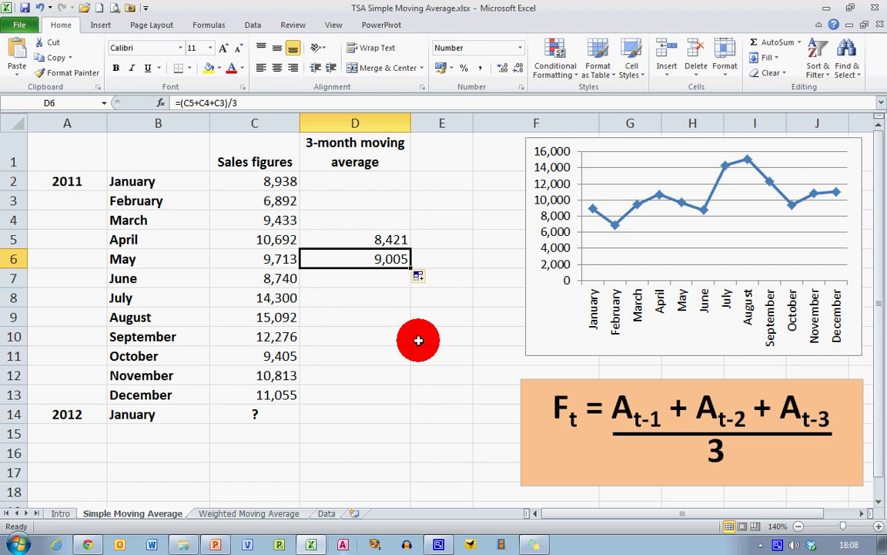
pyautogui.press('F2')
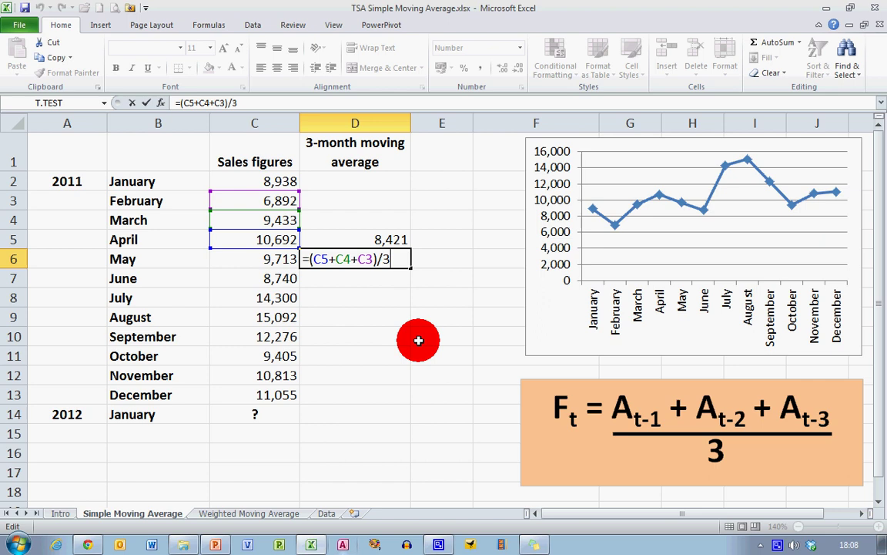
pyautogui.hotkey('ctrl', 'Return')
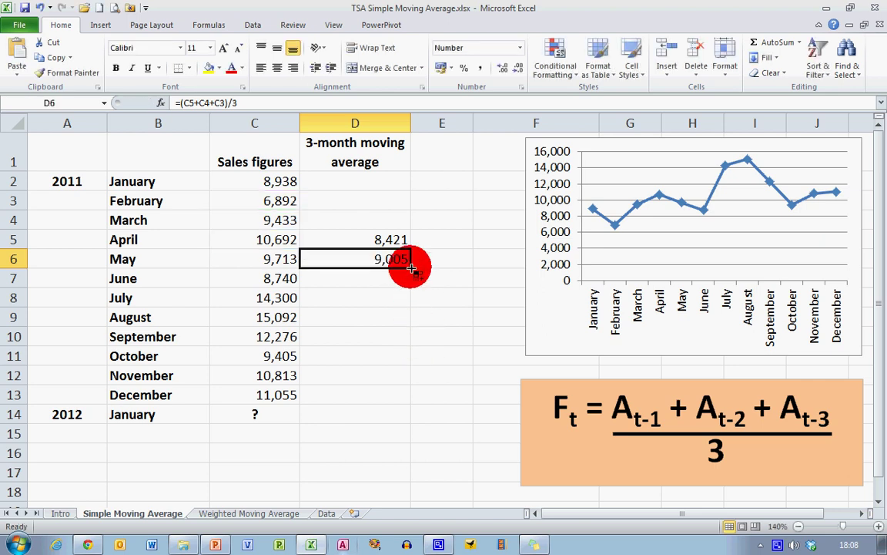
pyautogui.moveTo(411, 267); pyautogui.dragTo(396, 399)
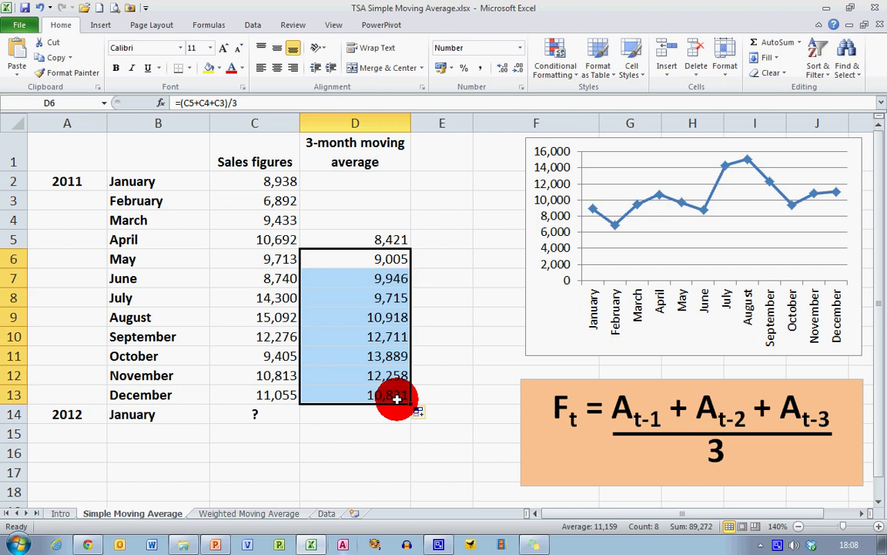
pyautogui.click(474, 377)
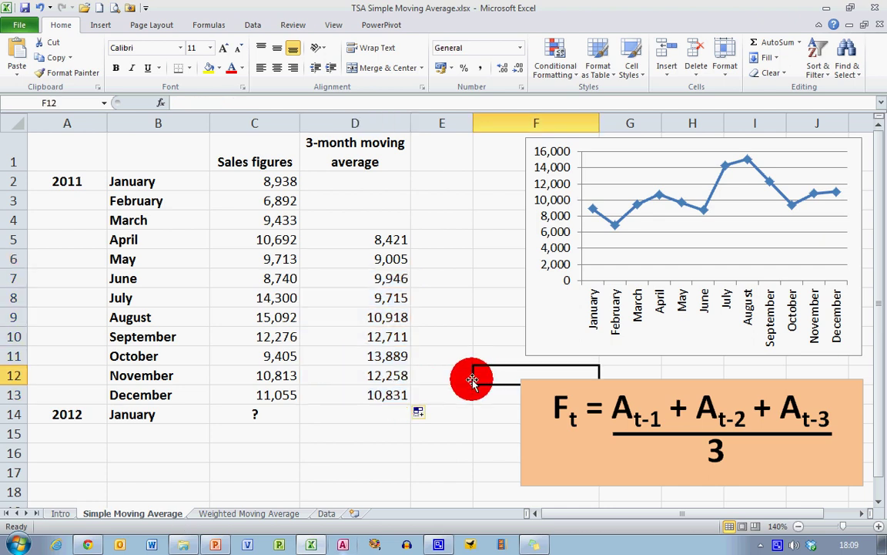
# Fill December's formula into D14, giving a January 2012 forecast of 10,424 from =(C13+C12+C11)/3
pyautogui.click(372, 414)
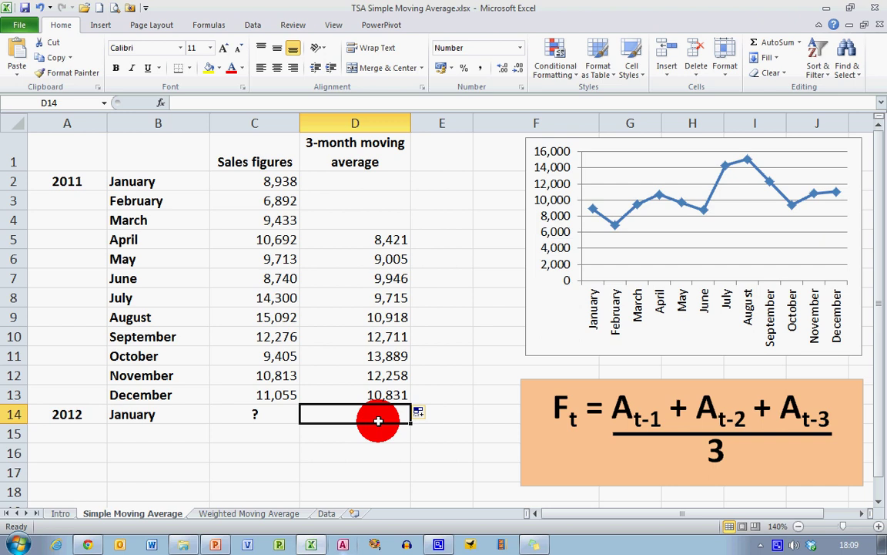
pyautogui.click(381, 392)
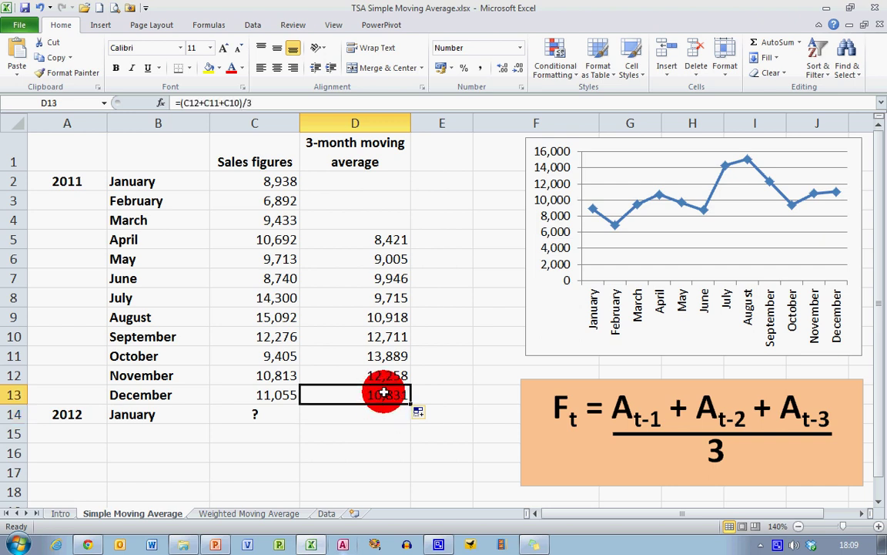
pyautogui.moveTo(412, 405); pyautogui.dragTo(372, 416)
pyautogui.click(353, 414)
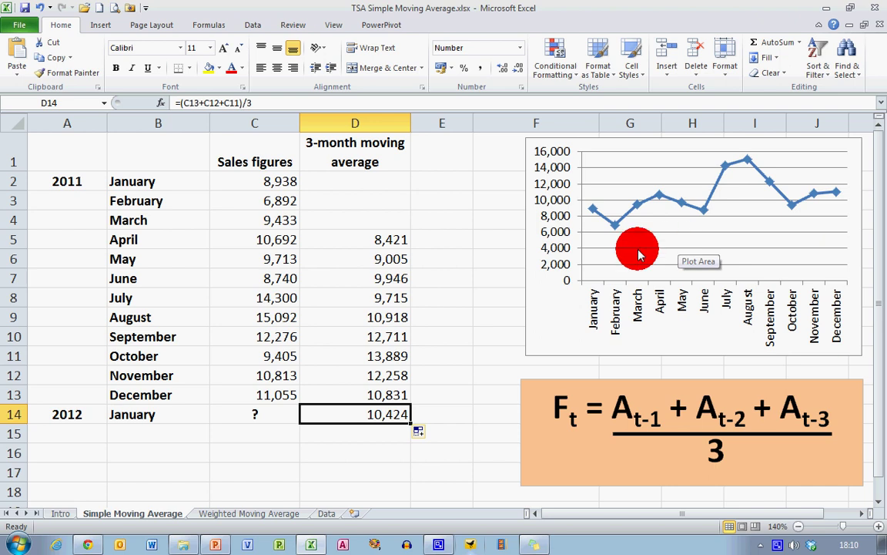
# Select month names B2:B13 together with moving averages D2:D13
pyautogui.moveTo(161, 182); pyautogui.dragTo(158, 396)
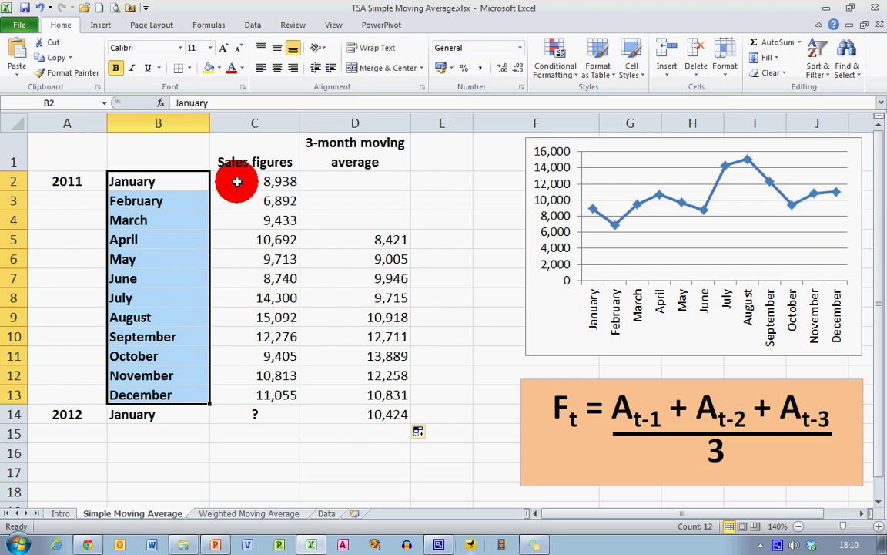
pyautogui.moveTo(263, 179); pyautogui.dragTo(263, 388)
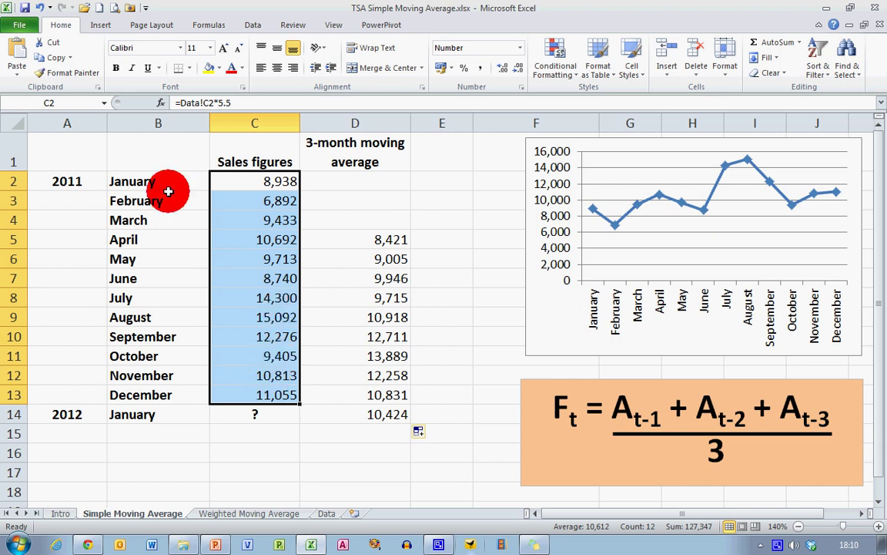
pyautogui.moveTo(151, 177); pyautogui.dragTo(156, 394)
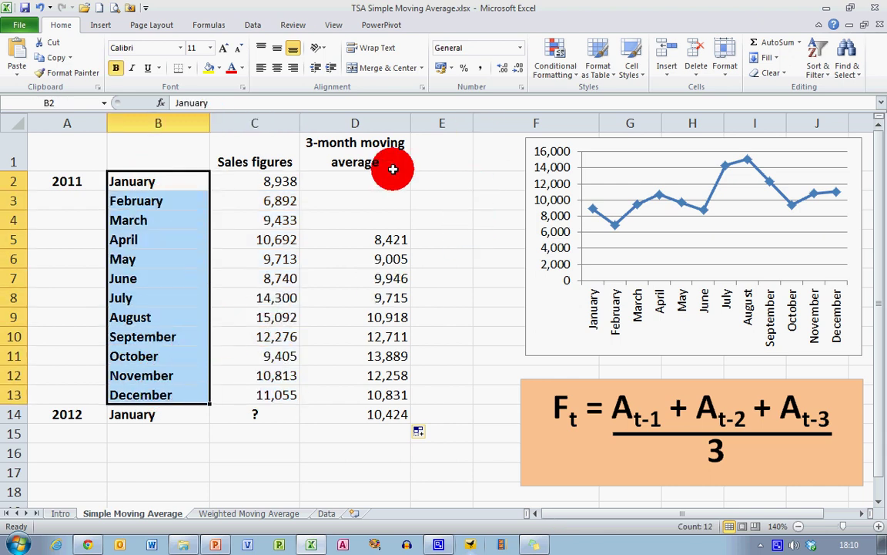
pyautogui.moveTo(375, 178); pyautogui.dragTo(380, 394)
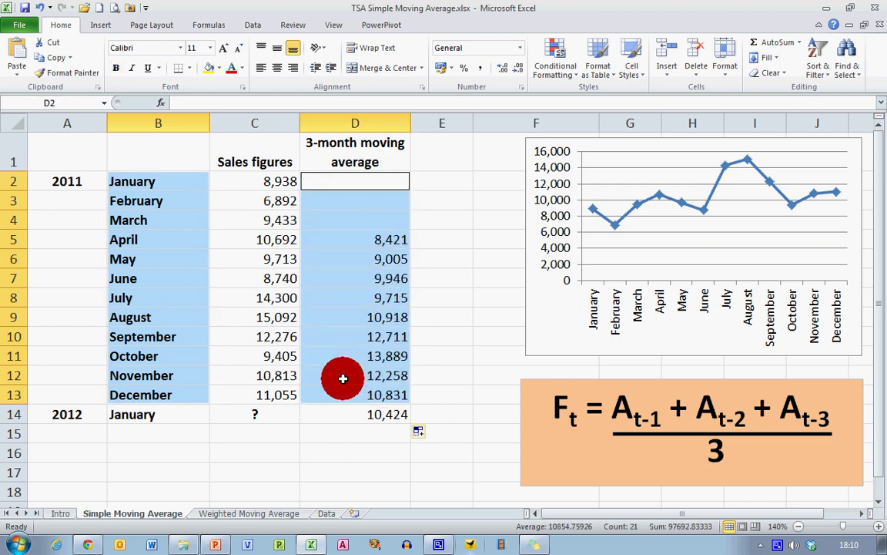
# Insert a Line with Markers chart of the selection and delete its Series1 legend
pyautogui.click(96, 25)
pyautogui.click(294, 65)
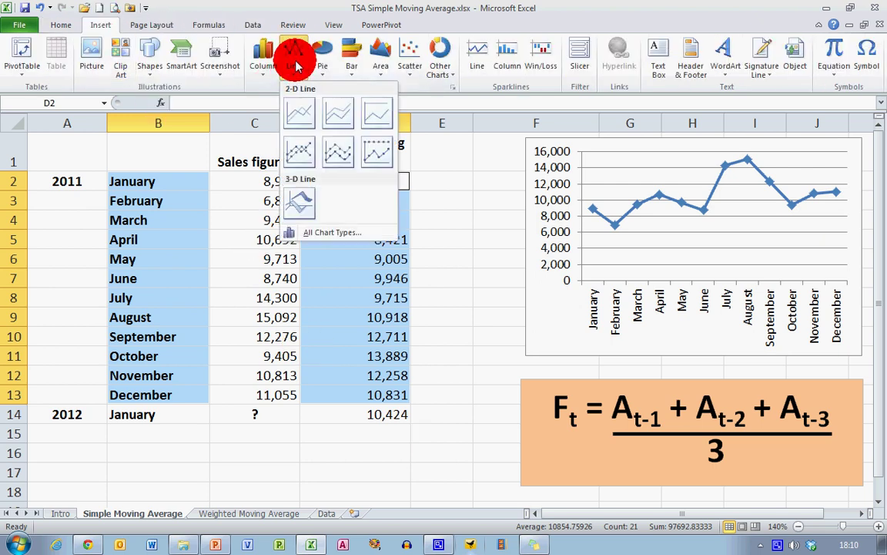
pyautogui.click(306, 158)
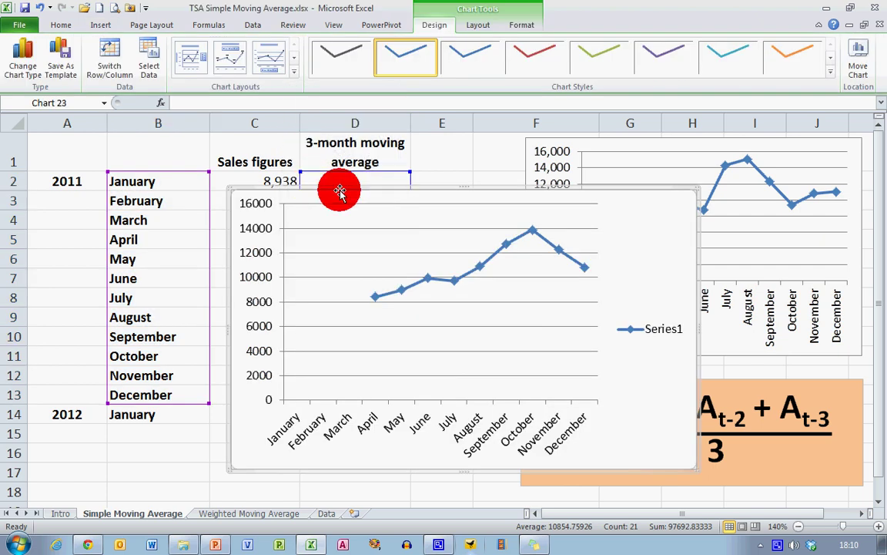
pyautogui.click(667, 333)
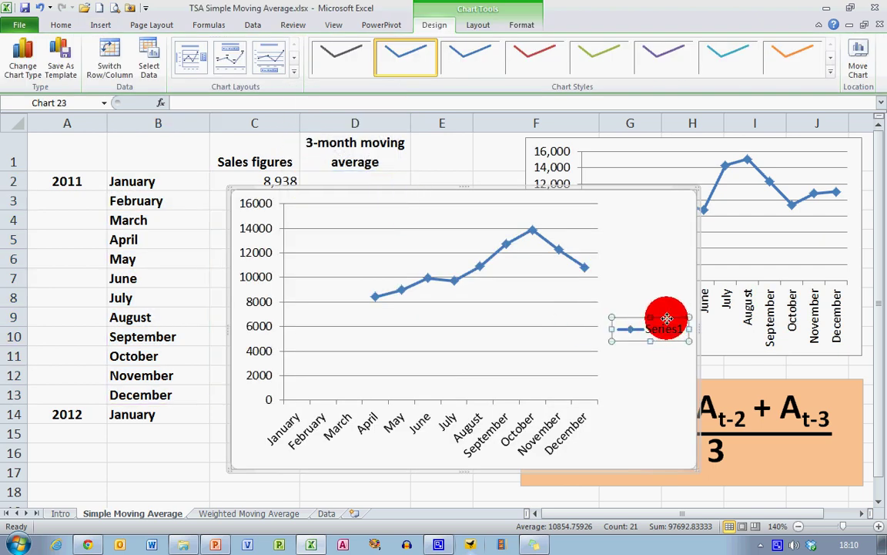
pyautogui.press('Delete')
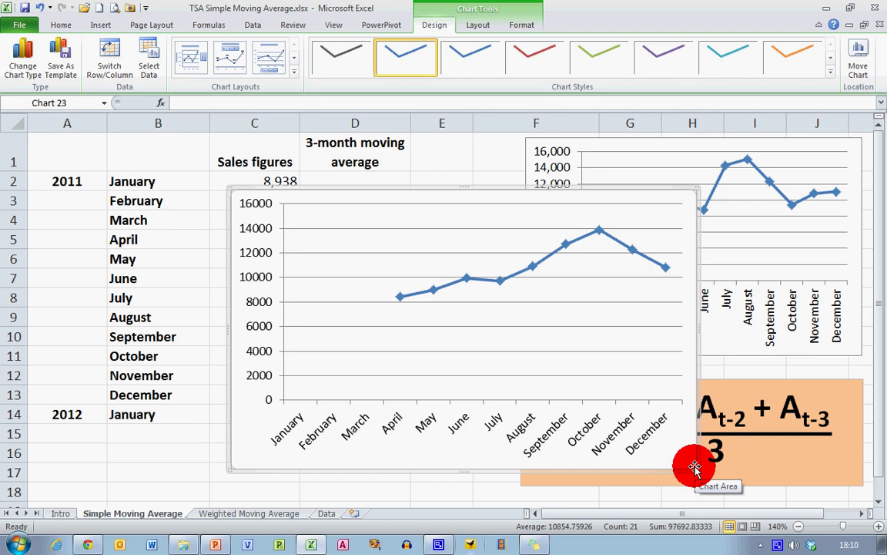
# Shrink the new chart and position it above the table
pyautogui.moveTo(672, 455); pyautogui.dragTo(516, 394)
pyautogui.moveTo(573, 437); pyautogui.dragTo(430, 362)
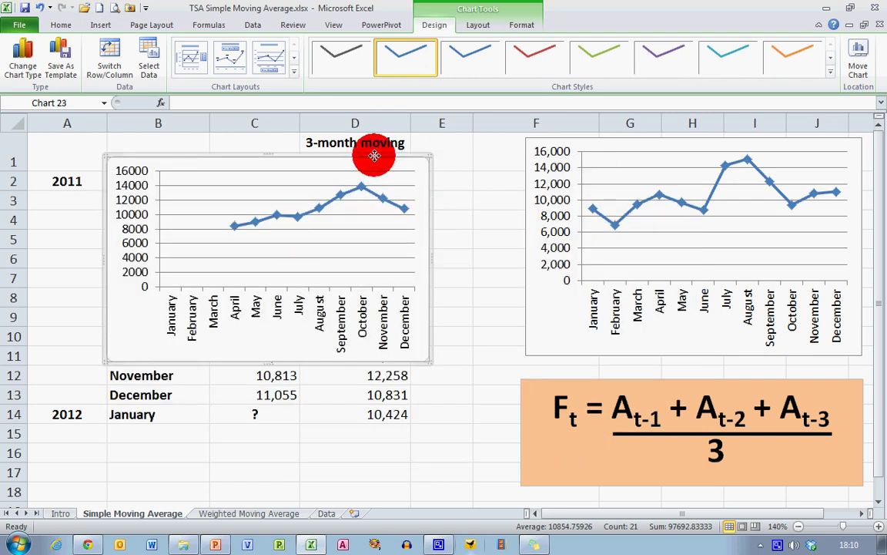
pyautogui.moveTo(372, 154); pyautogui.dragTo(458, 137)
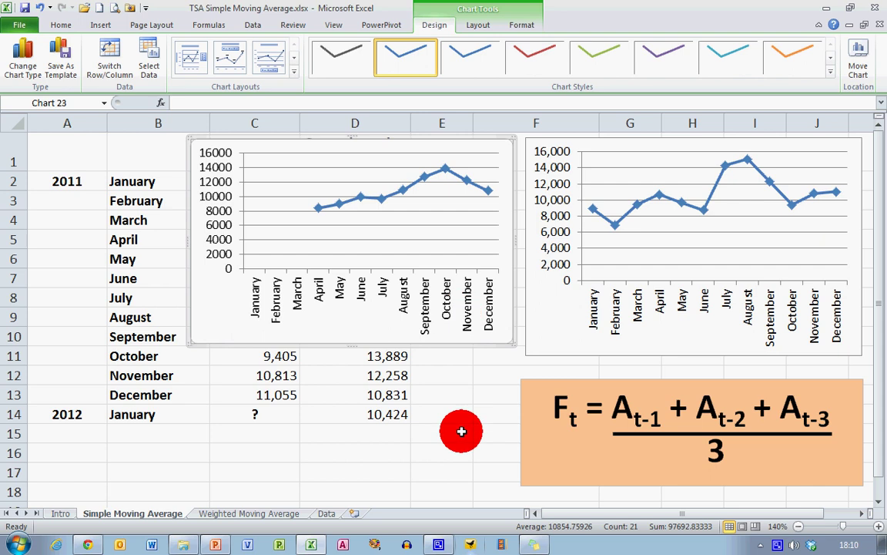